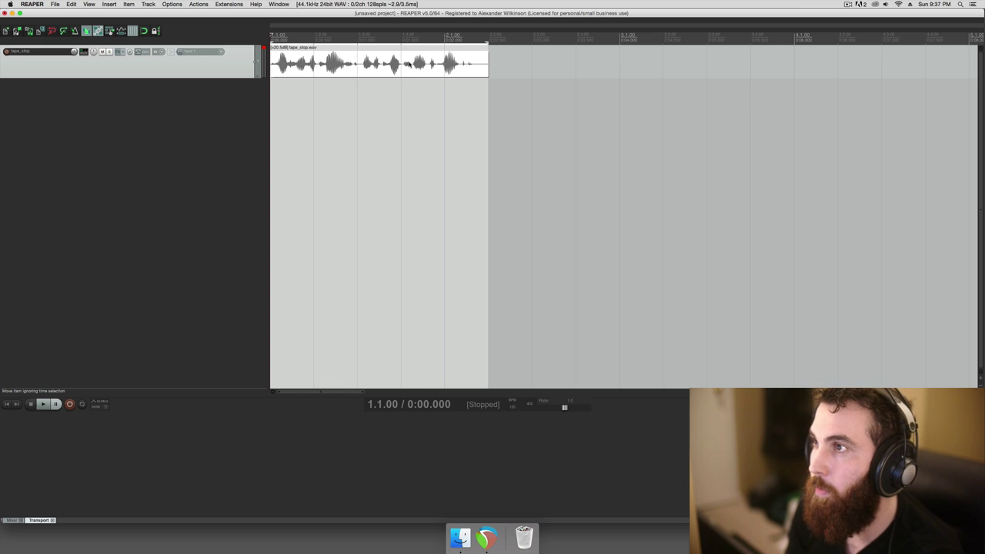
# - Play the tape_stop.wav speech clip from the project start to preview it
pyautogui.click(405, 64)
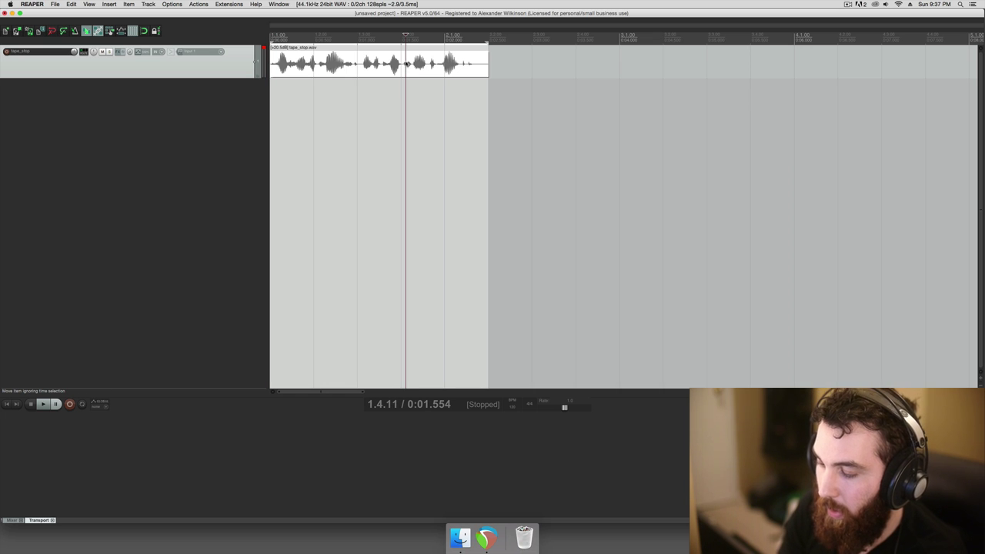
pyautogui.press('Home')
pyautogui.press('space')
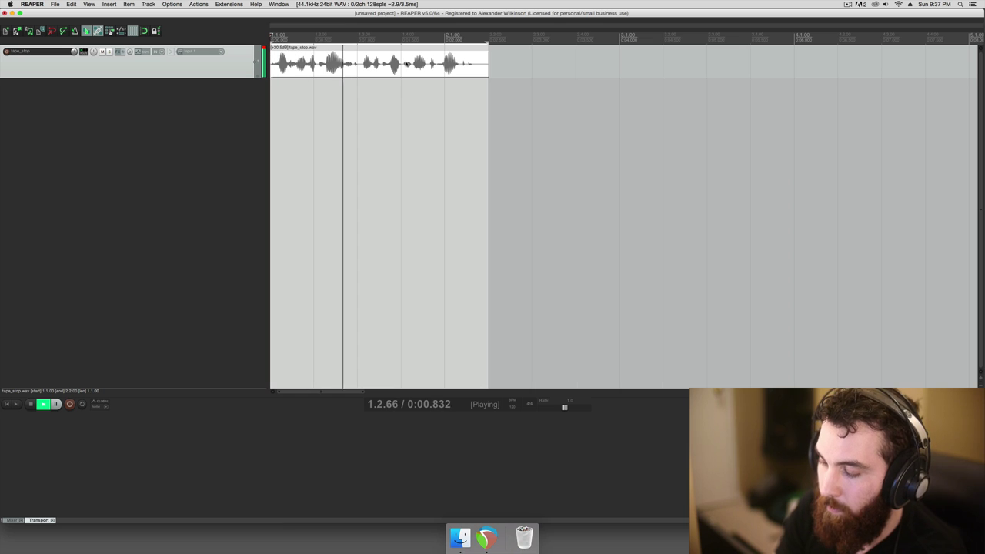
pyautogui.press('space')
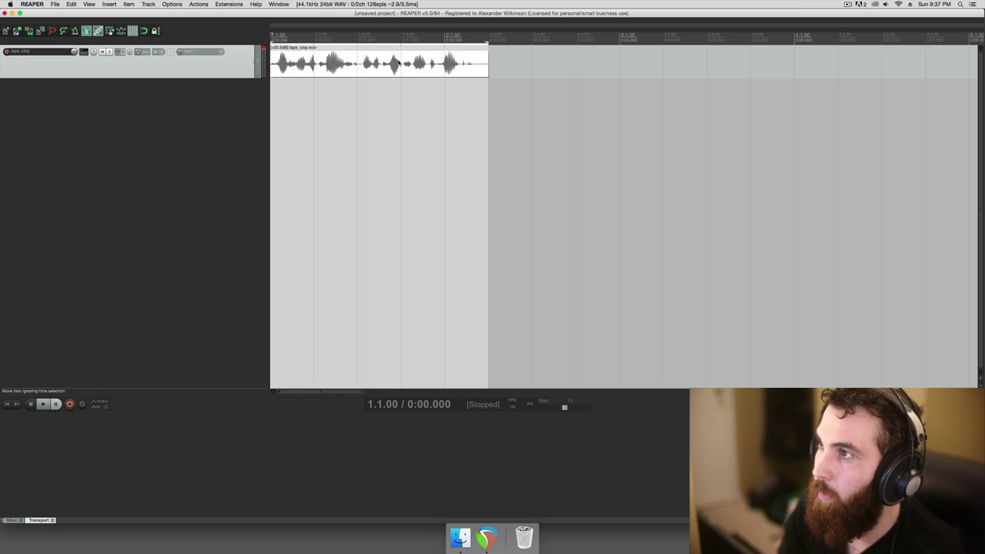
# - Add a take pitch envelope to tape_stop.wav and set its range to 24 semitones
pyautogui.rightClick(399, 63)
pyautogui.moveTo(415, 100)
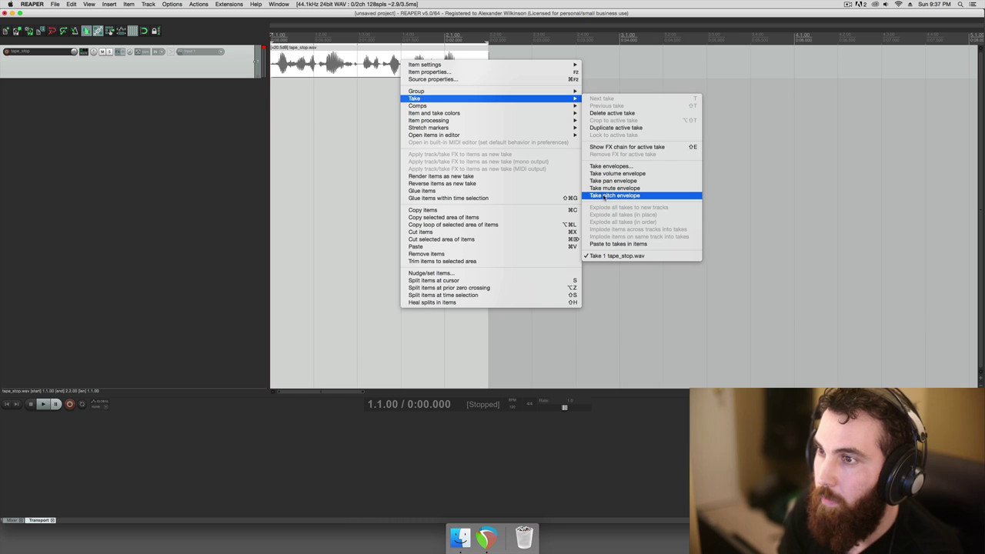
pyautogui.click(605, 195)
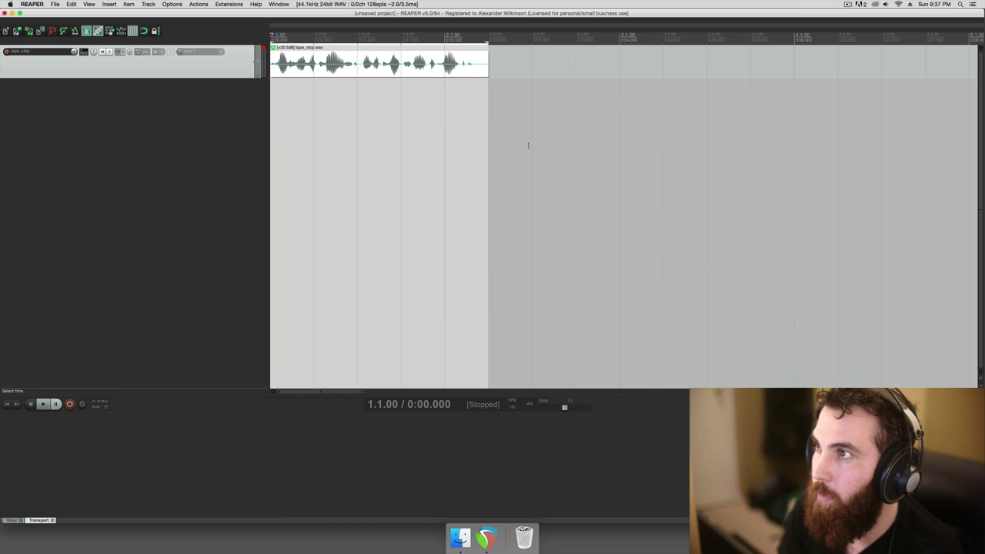
pyautogui.rightClick(403, 66)
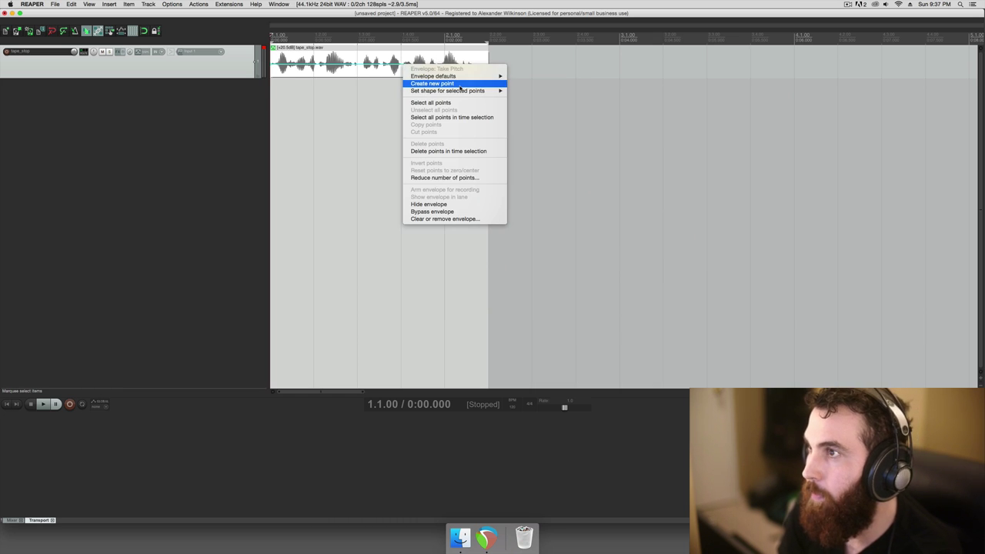
pyautogui.moveTo(462, 77)
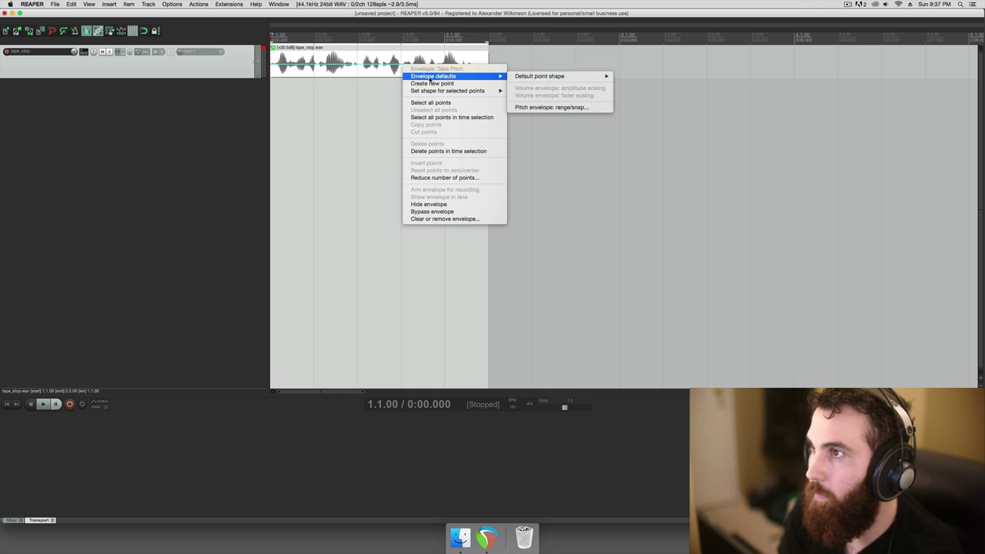
pyautogui.click(564, 108)
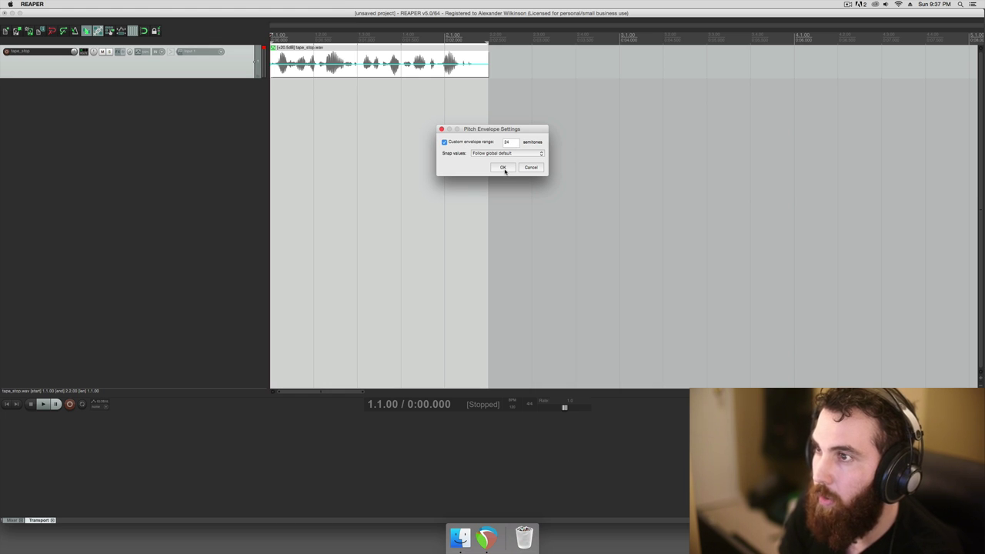
pyautogui.click(502, 168)
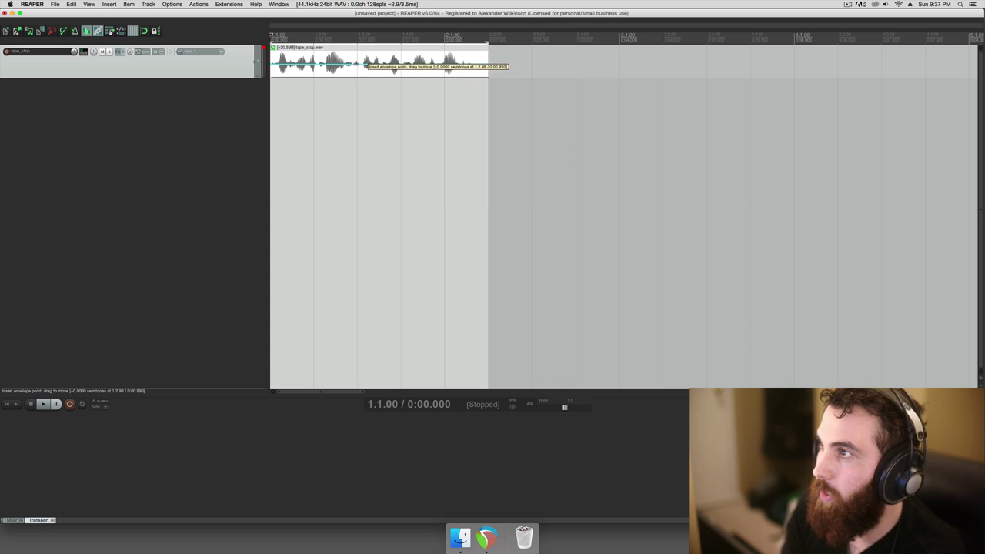
# - Raise a pitch point to +12 semitones at 1.4.00, pull the next point down, and audition
pyautogui.click(372, 65)
pyautogui.moveTo(373, 65); pyautogui.dragTo(339, 81)
pyautogui.press('space')
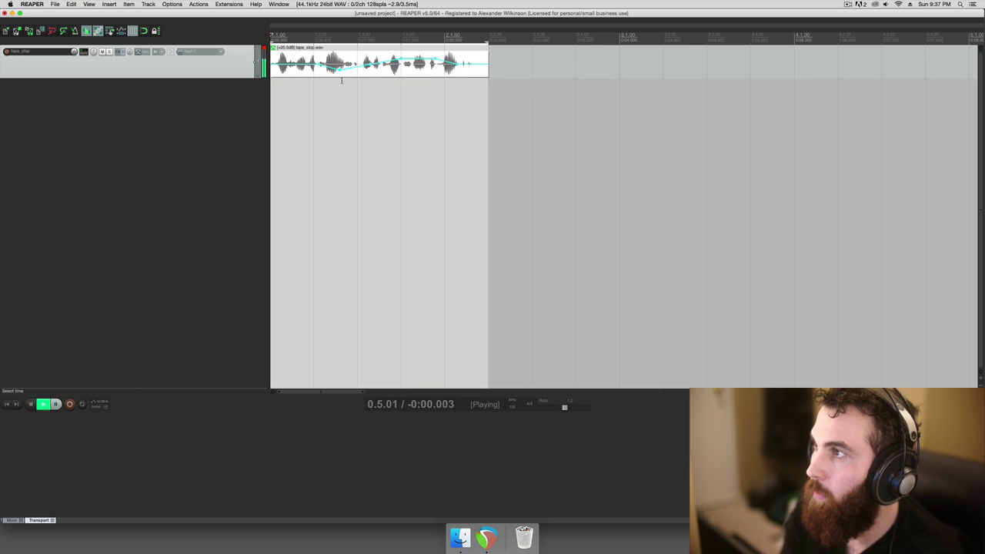
pyautogui.moveTo(449, 61)
pyautogui.mouseDown()
pyautogui.moveTo(467, 68)
pyautogui.moveTo(462, 74)
pyautogui.mouseUp()
pyautogui.click(429, 92)
pyautogui.press('space')
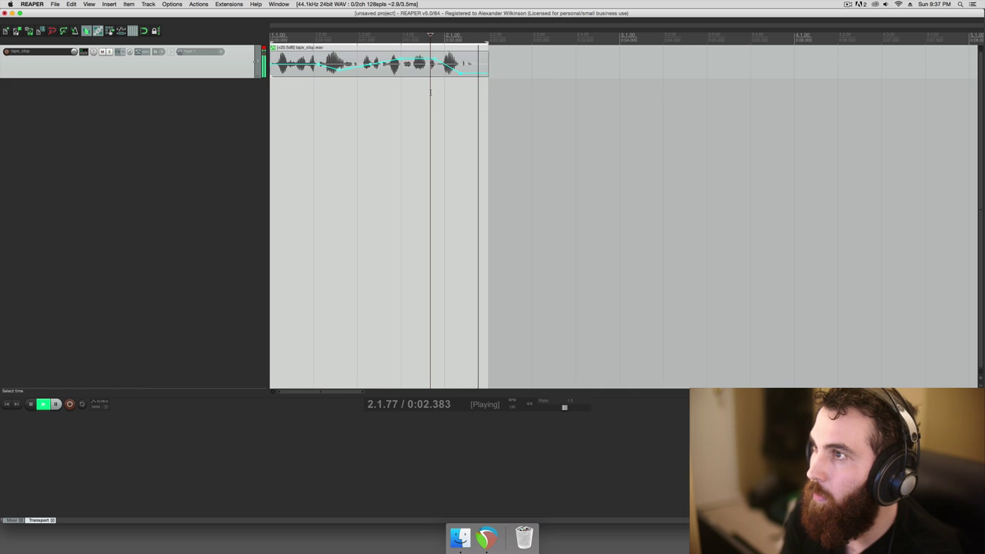
pyautogui.press('space')
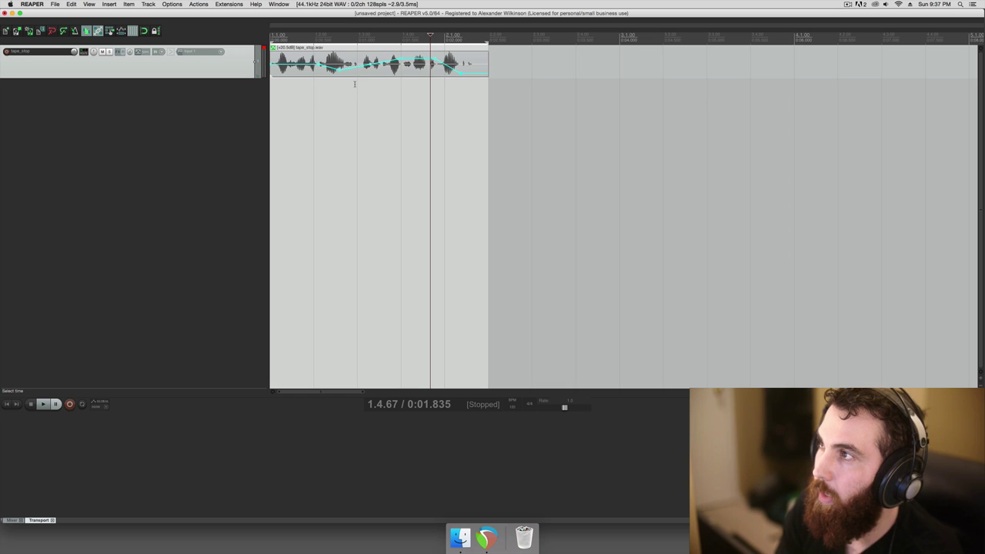
# - Reshape the pitch envelope near the clip's end and play it back from earlier
pyautogui.moveTo(381, 65); pyautogui.dragTo(395, 60)
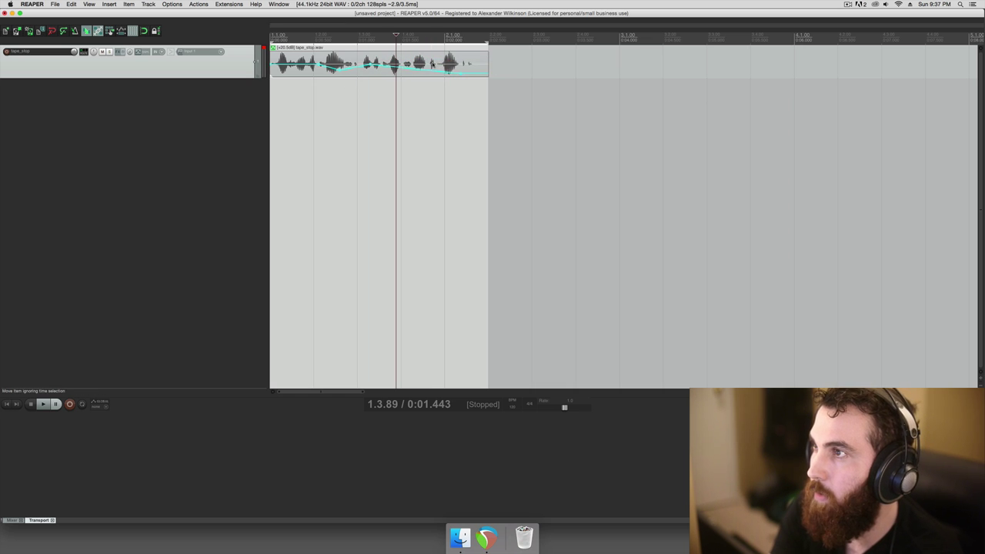
pyautogui.click(345, 74)
pyautogui.press('space')
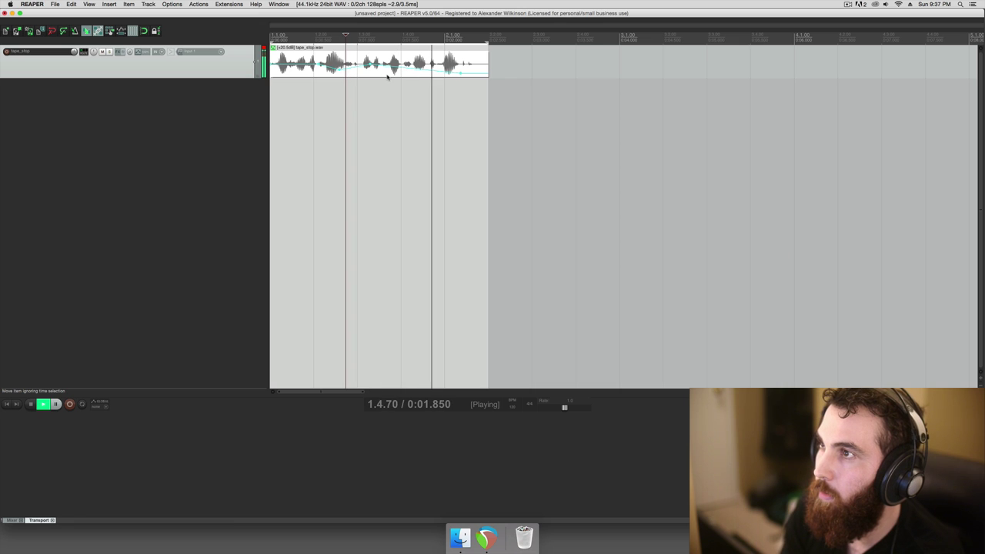
pyautogui.press('space')
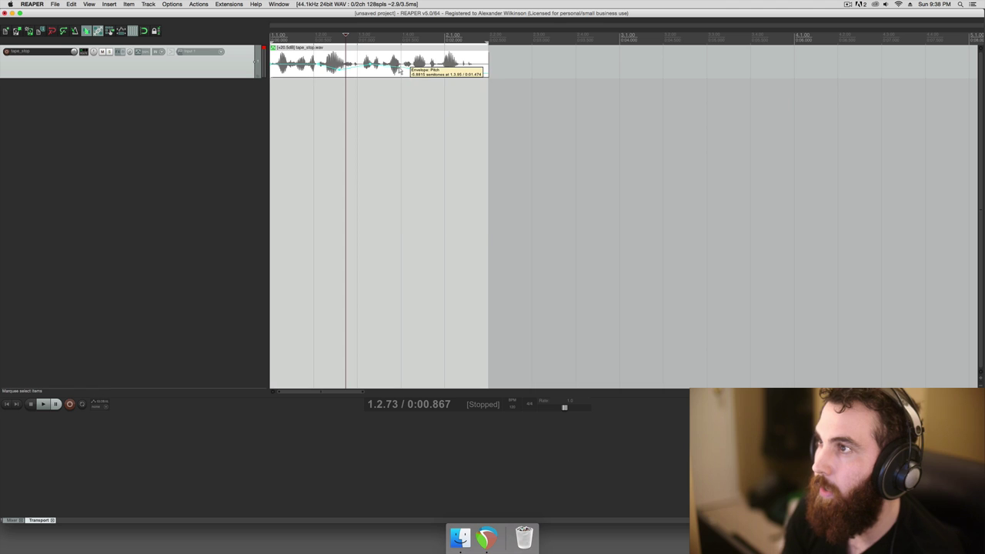
# - Remove the take pitch envelope from the tape_stop.wav clip
pyautogui.rightClick(399, 69)
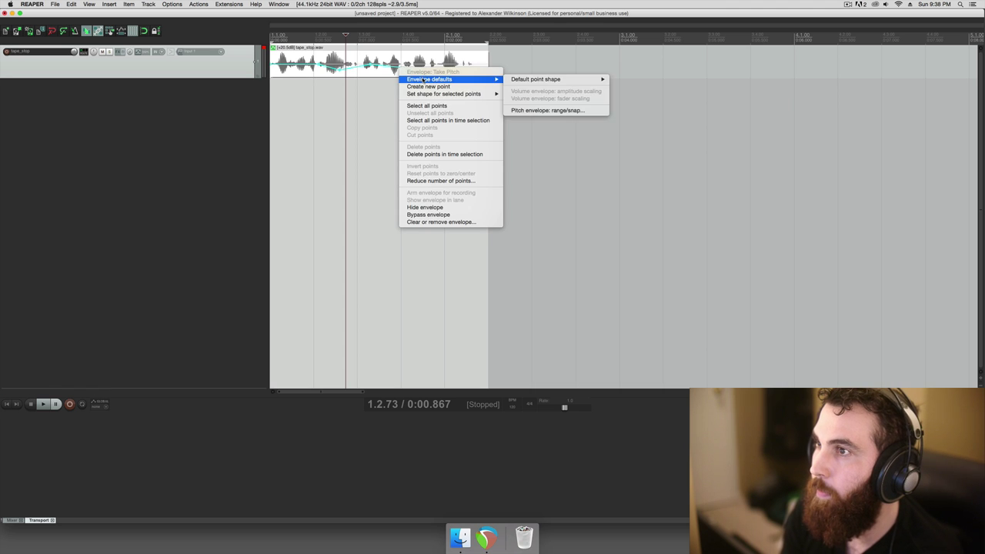
pyautogui.rightClick(392, 64)
pyautogui.moveTo(427, 102)
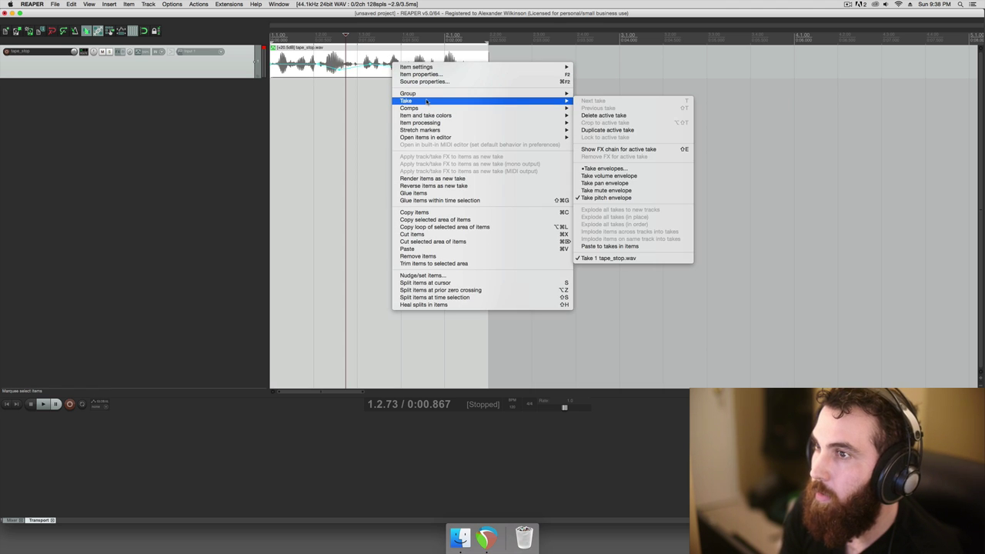
pyautogui.click(600, 199)
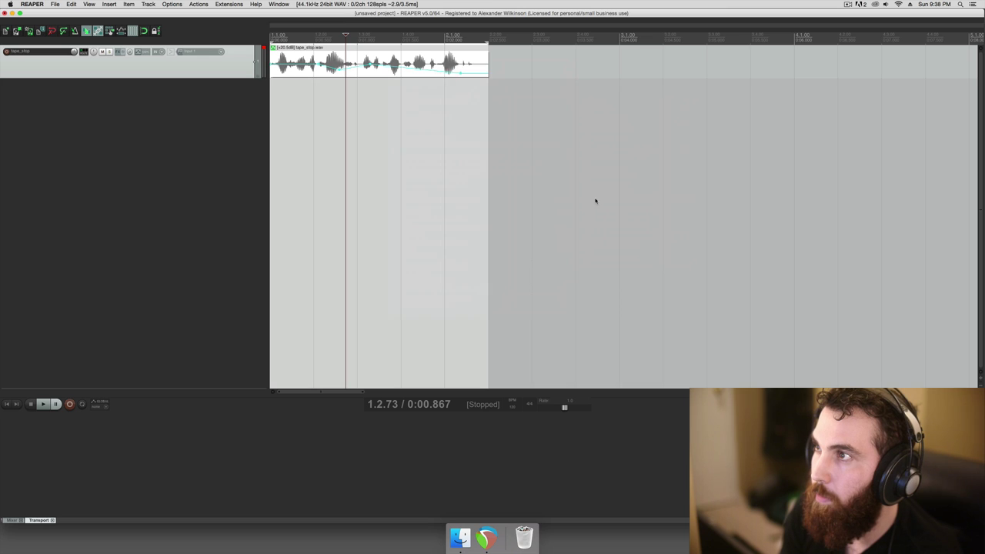
# - Select the time range from 1.4.04 to the end of the clip
pyautogui.click(431, 72)
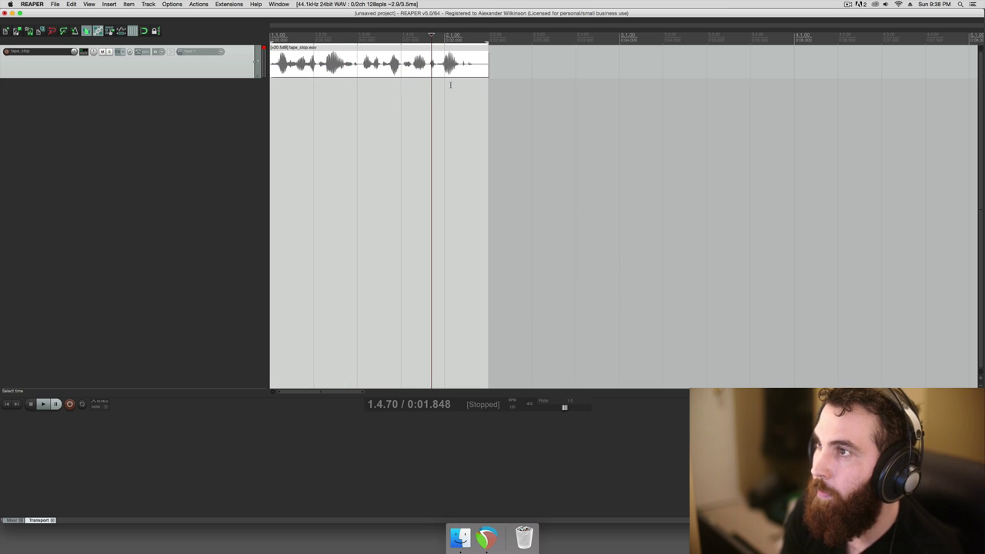
pyautogui.click(415, 115)
pyautogui.click(402, 120)
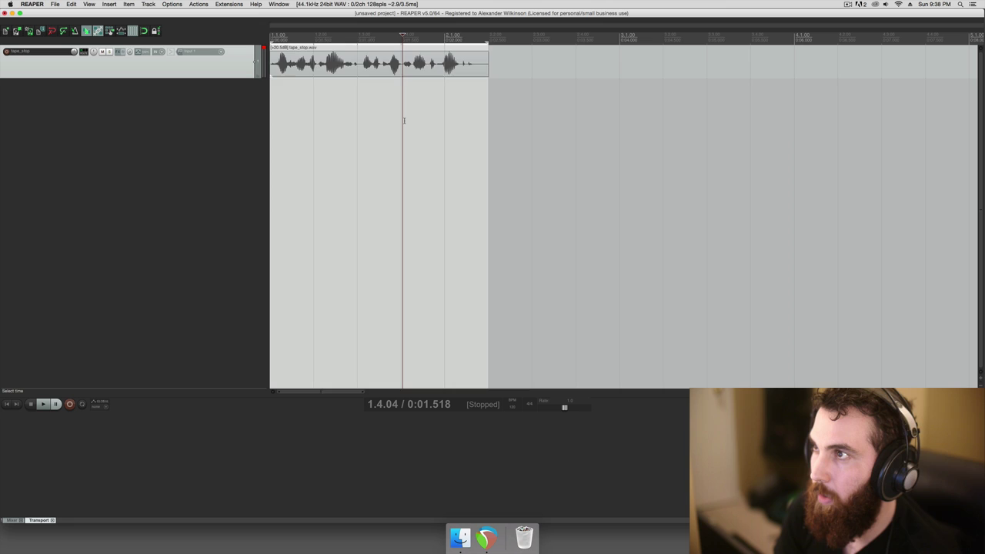
pyautogui.moveTo(403, 121); pyautogui.dragTo(485, 119)
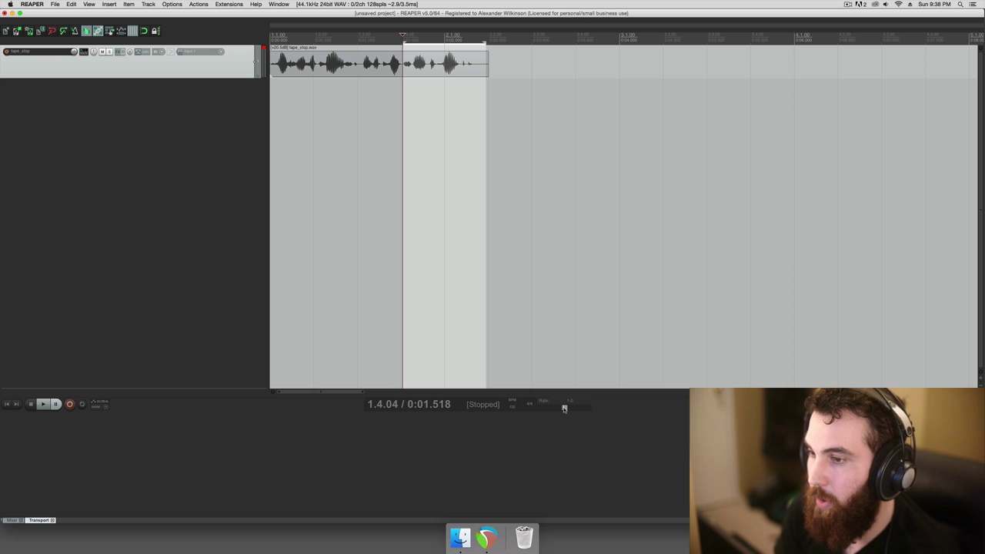
pyautogui.moveTo(564, 409)
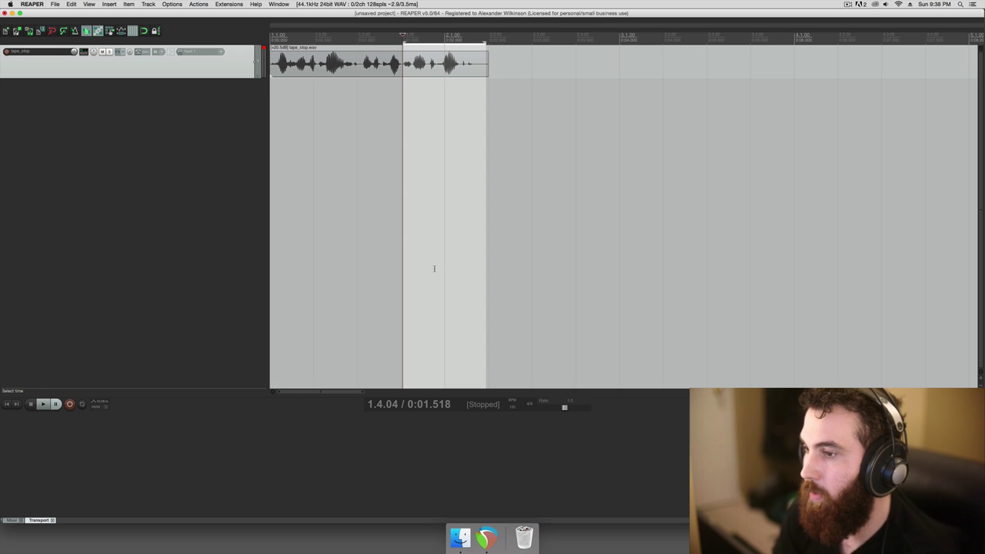
# - Show the master track and enable its Playrate envelope
pyautogui.rightClick(225, 209)
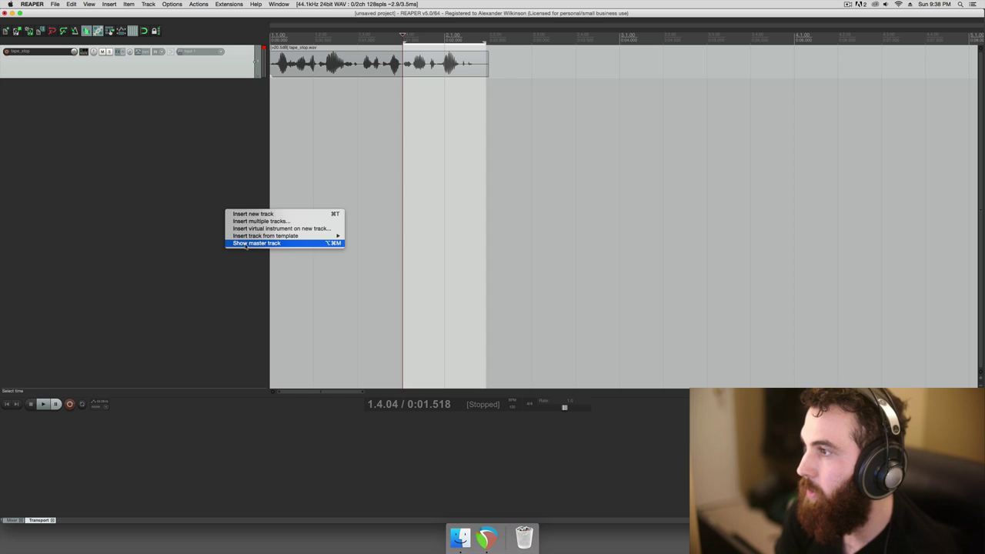
pyautogui.click(247, 243)
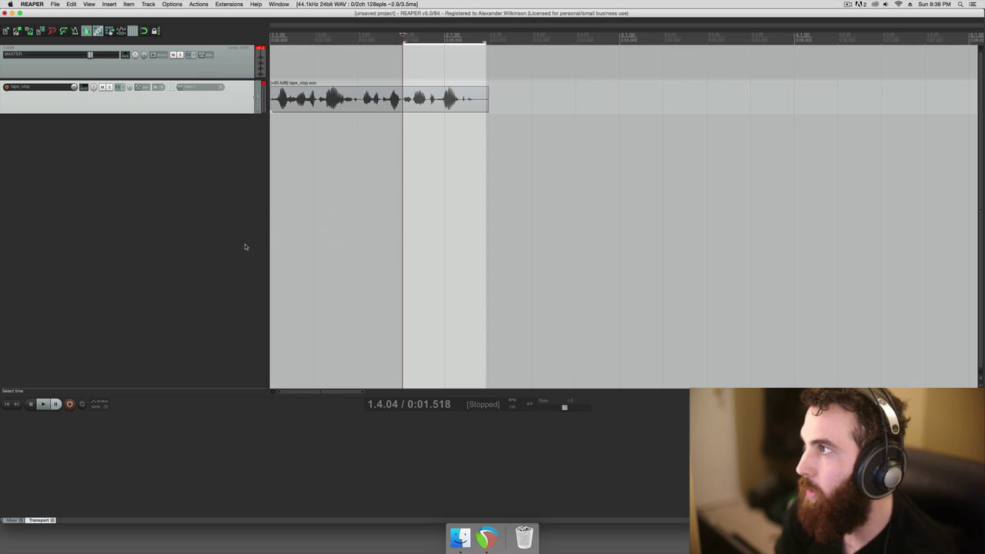
pyautogui.click(203, 56)
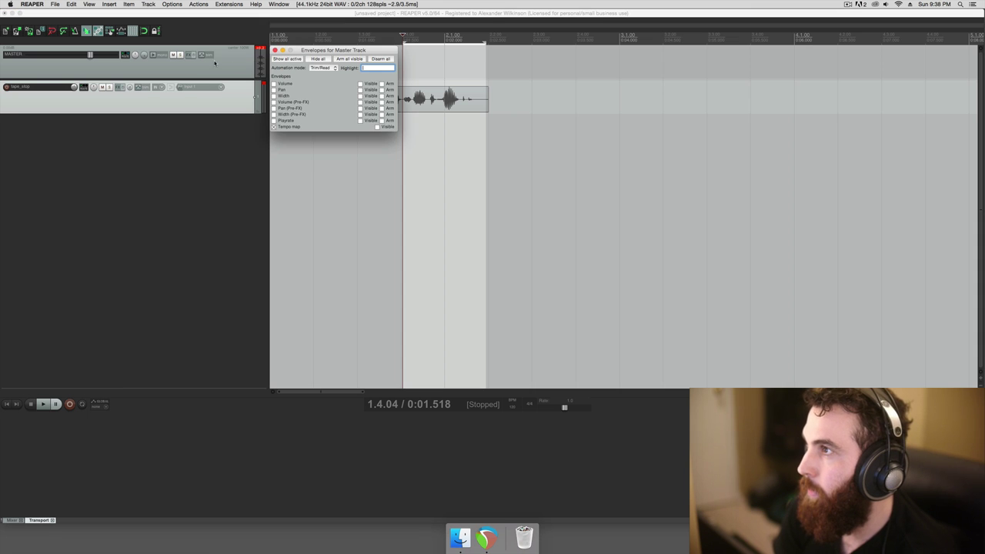
pyautogui.moveTo(308, 51); pyautogui.dragTo(319, 103)
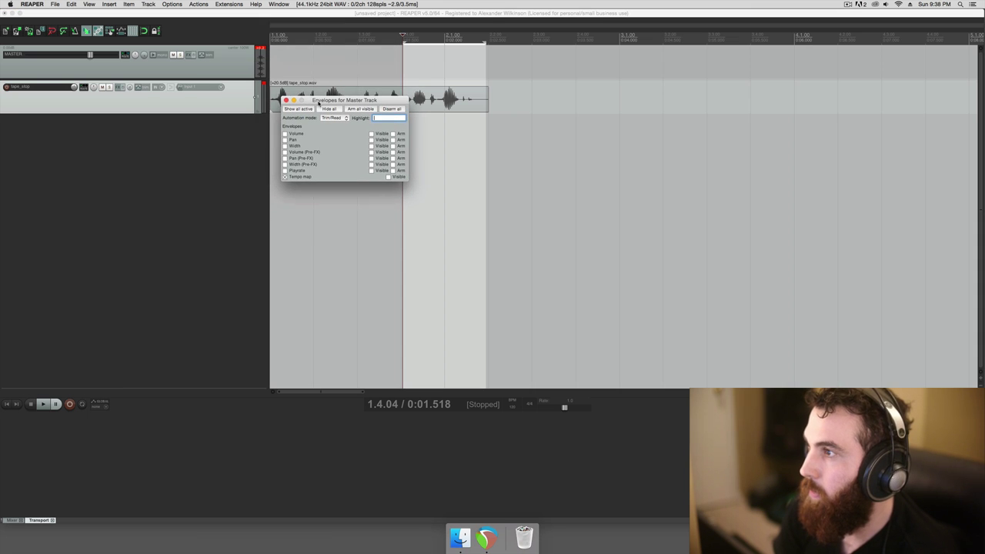
pyautogui.click(285, 170)
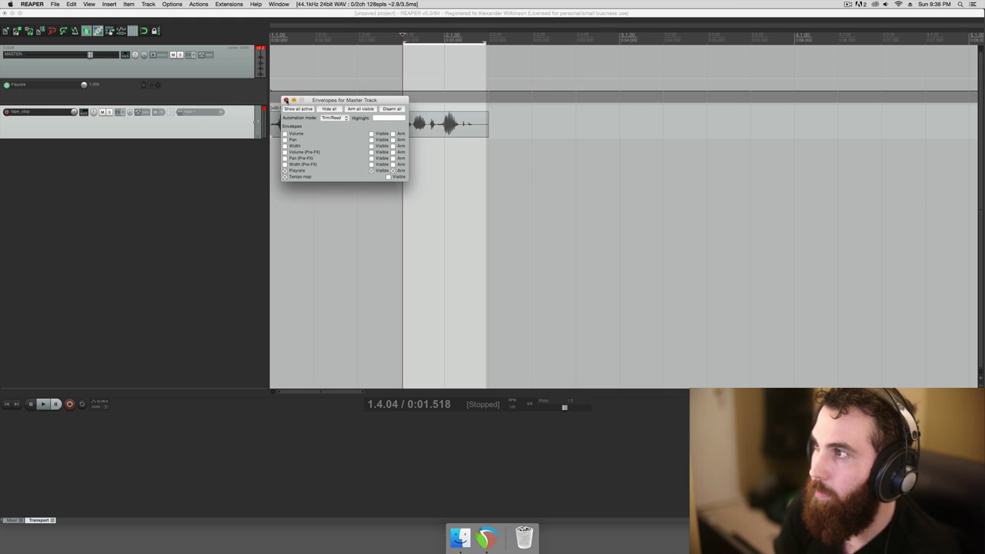
pyautogui.click(287, 100)
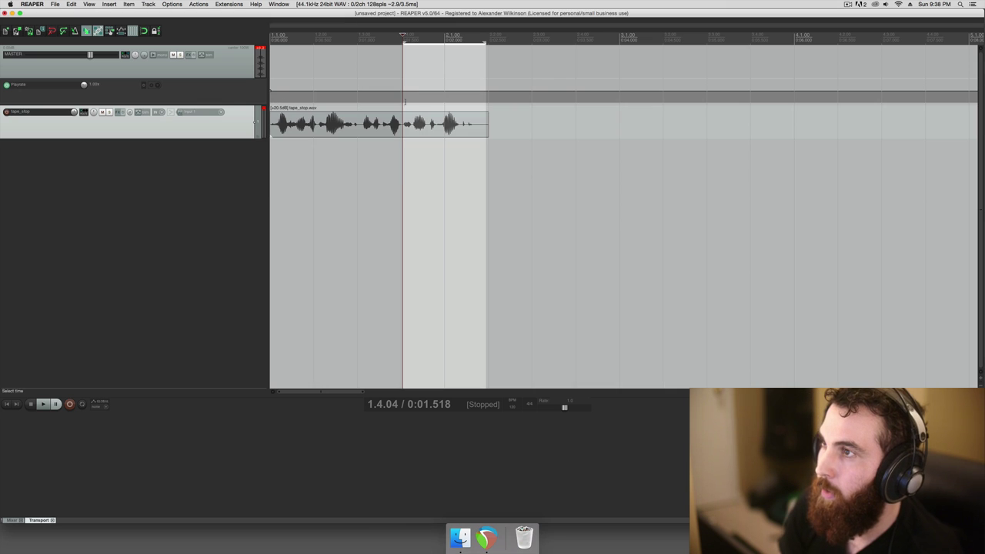
# - Add Playrate points ramping from 1.00x down to 0.50x and audition the slowdown
pyautogui.click(406, 90)
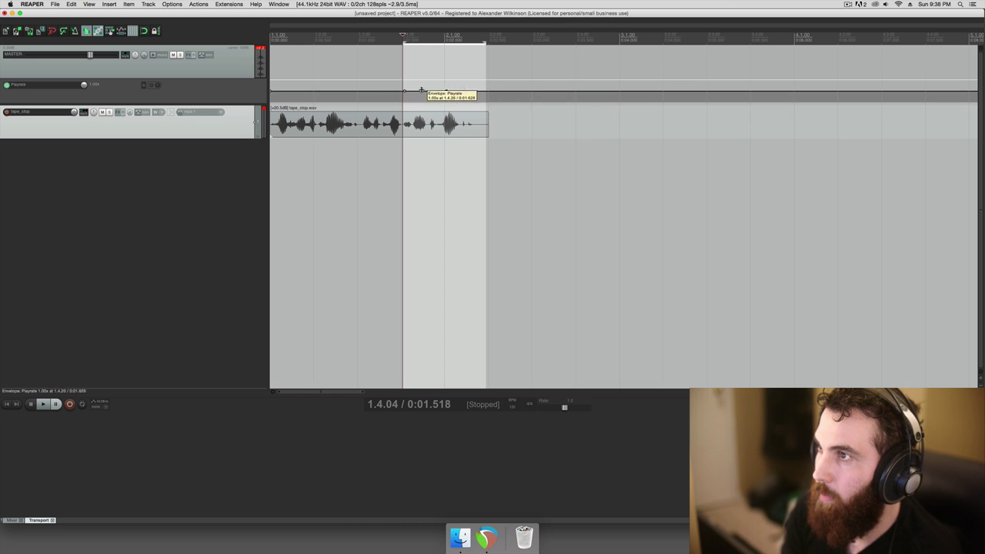
pyautogui.moveTo(447, 92); pyautogui.dragTo(447, 108)
pyautogui.click(368, 172)
pyautogui.press('space')
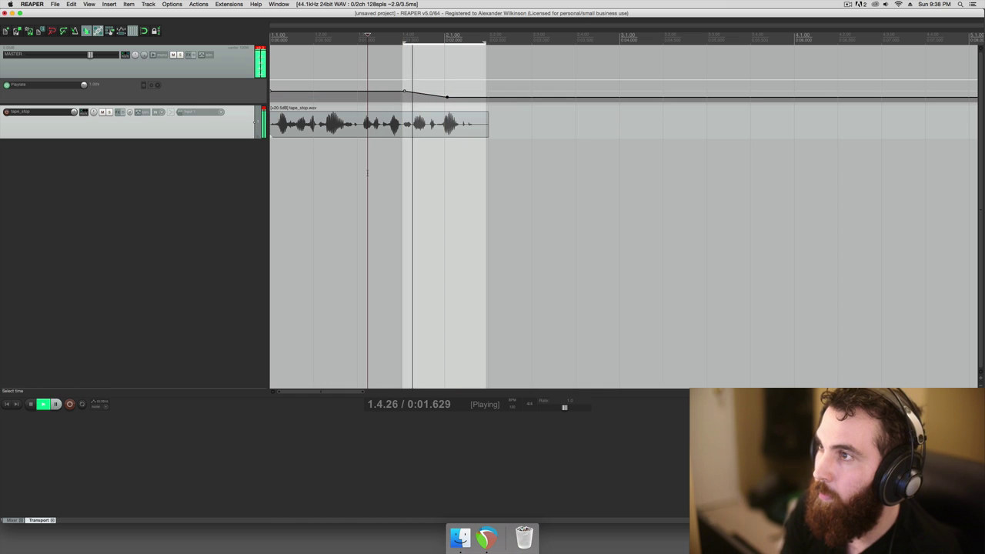
pyautogui.press('space')
# - Move the 1.00x point earlier, adjust the 0.50x point, audition, and select the slowdown range
pyautogui.moveTo(404, 91); pyautogui.dragTo(354, 91)
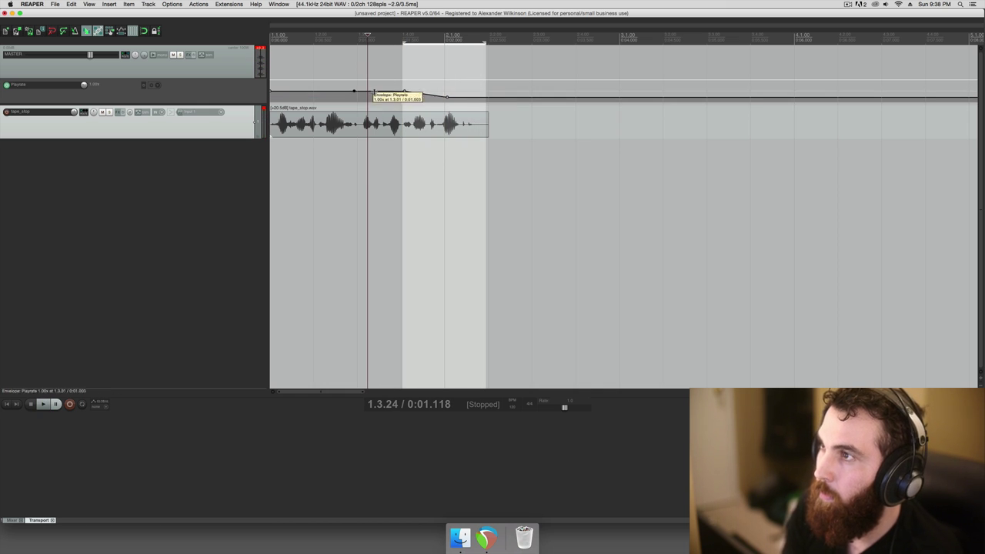
pyautogui.moveTo(446, 98); pyautogui.dragTo(457, 107)
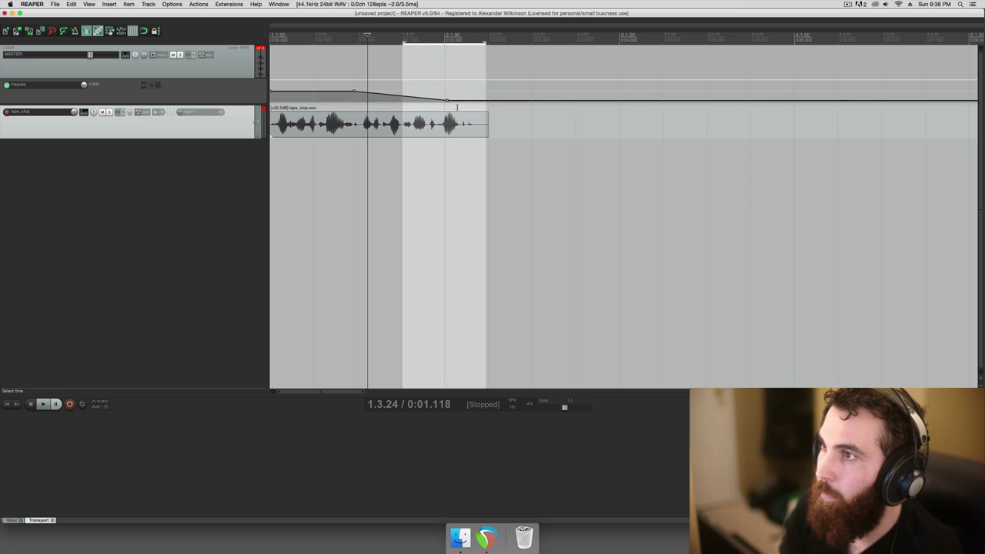
pyautogui.click(292, 165)
pyautogui.press('space')
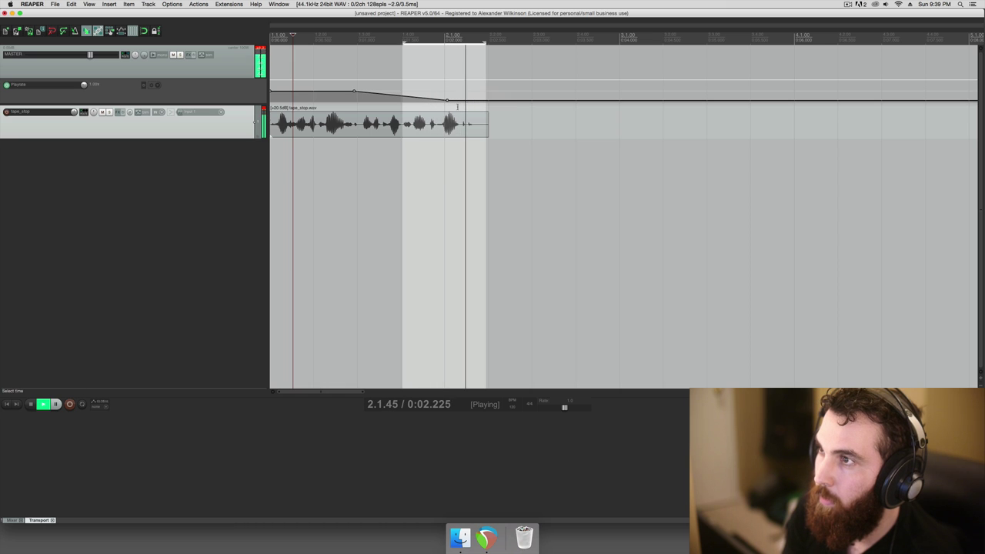
pyautogui.press('space')
pyautogui.moveTo(347, 153); pyautogui.dragTo(486, 143)
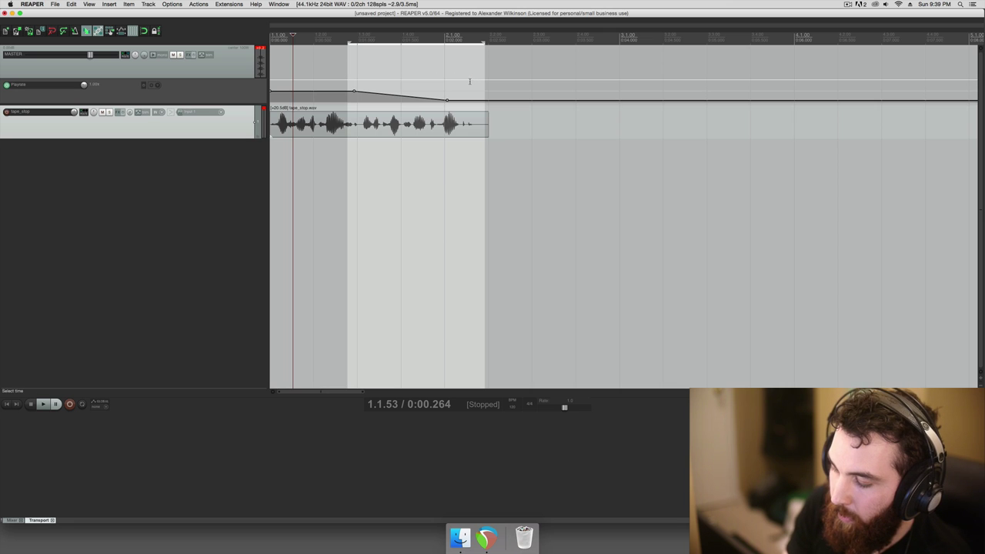
# - Render the selected range as mono Tape_stop_effect.wav, added to a new track
pyautogui.click(71, 4)
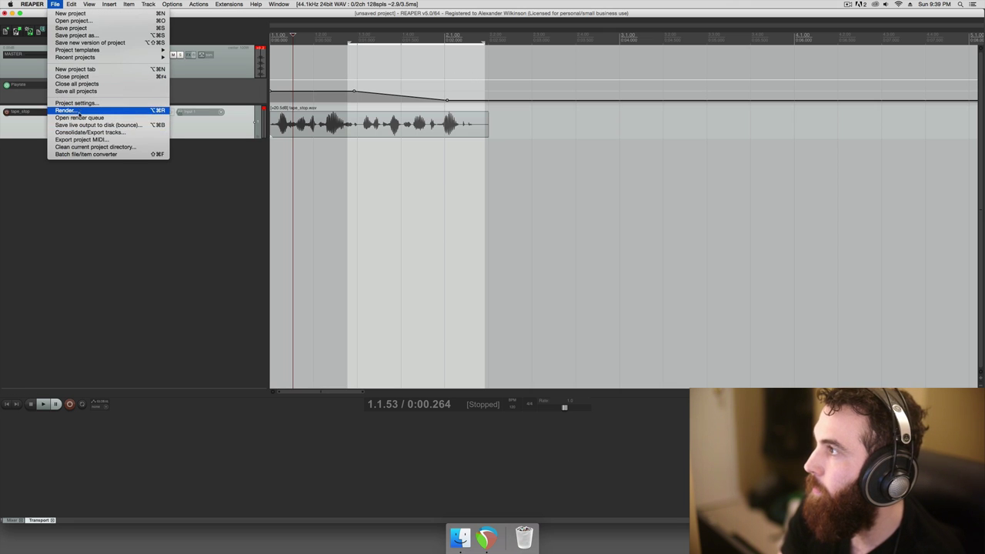
pyautogui.click(80, 112)
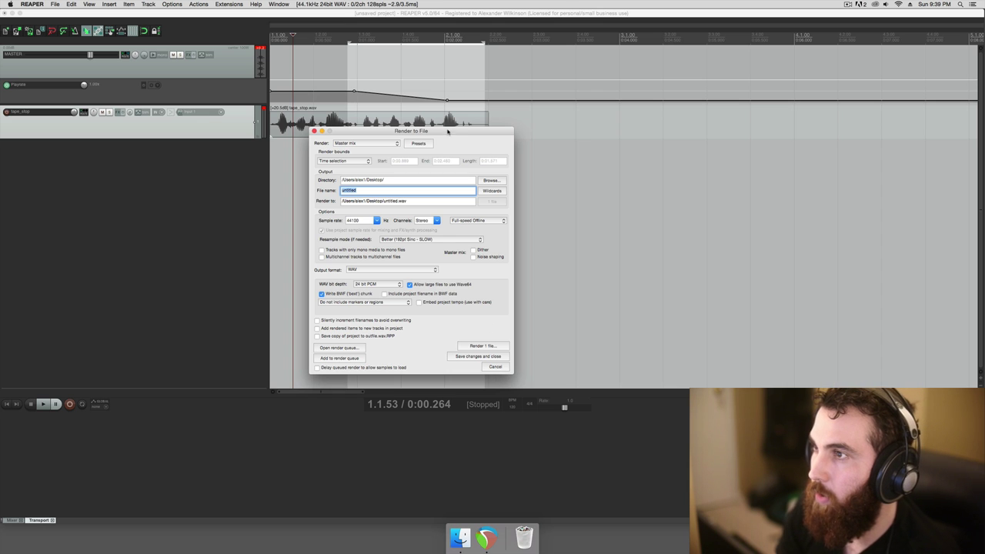
pyautogui.moveTo(450, 131); pyautogui.dragTo(658, 139)
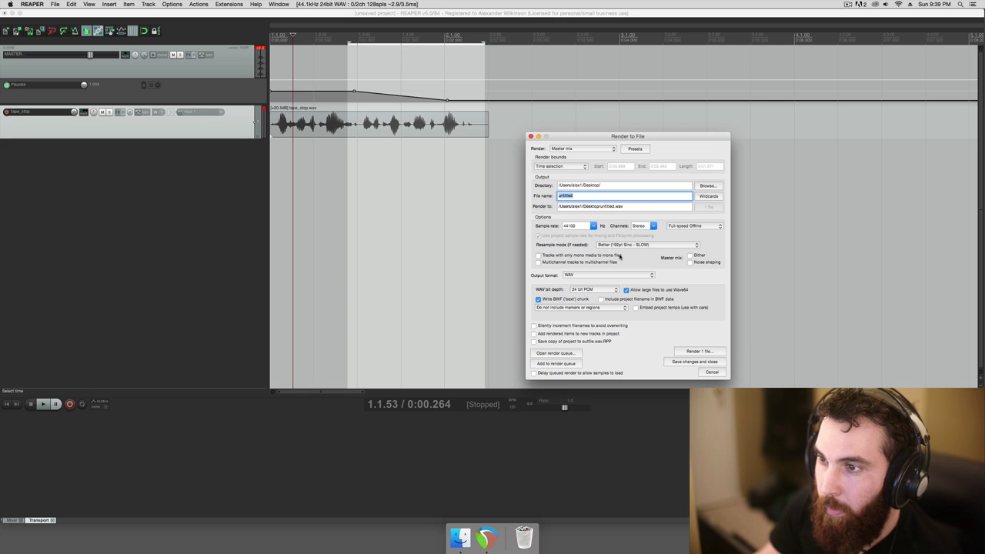
pyautogui.click(643, 226)
pyautogui.click(642, 221)
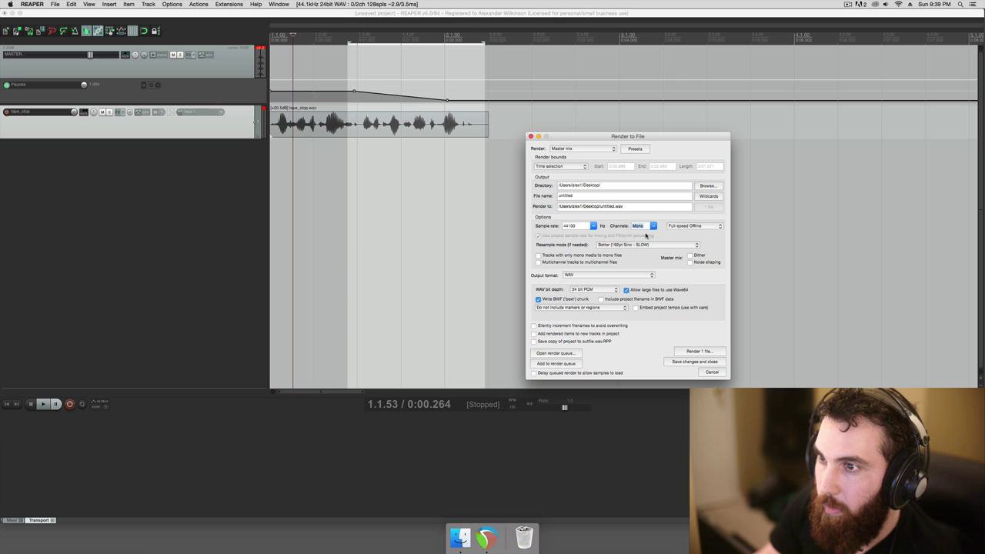
pyautogui.write('Tape_')
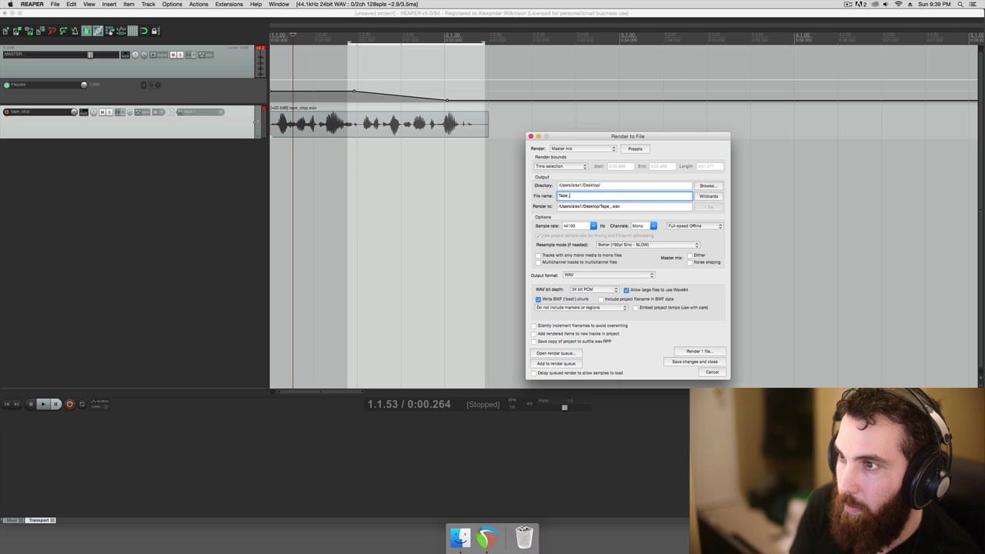
pyautogui.write('stop_effect')
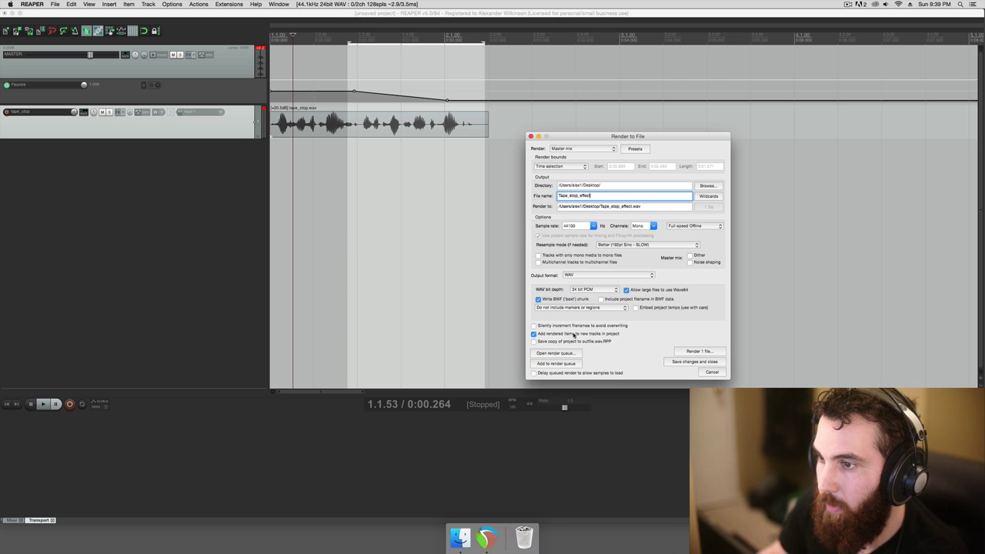
pyautogui.click(699, 352)
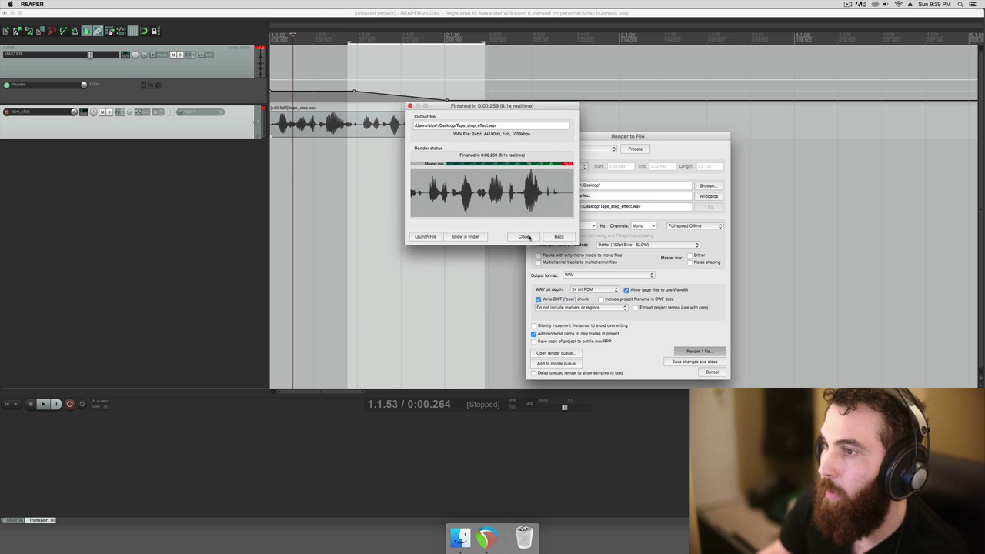
pyautogui.click(525, 236)
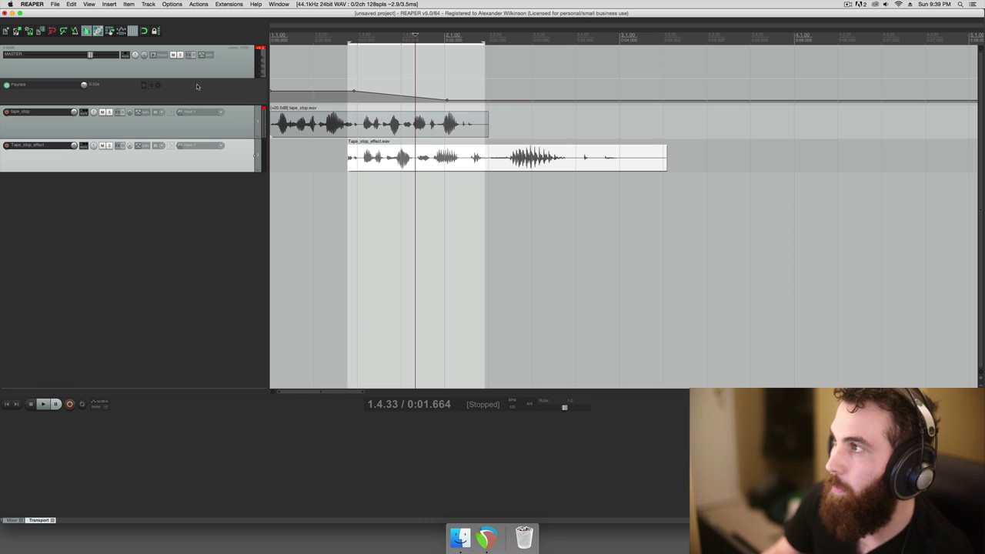
# - Mute the tape_stop track and audition the rendered Tape_stop_effect clip
pyautogui.click(102, 112)
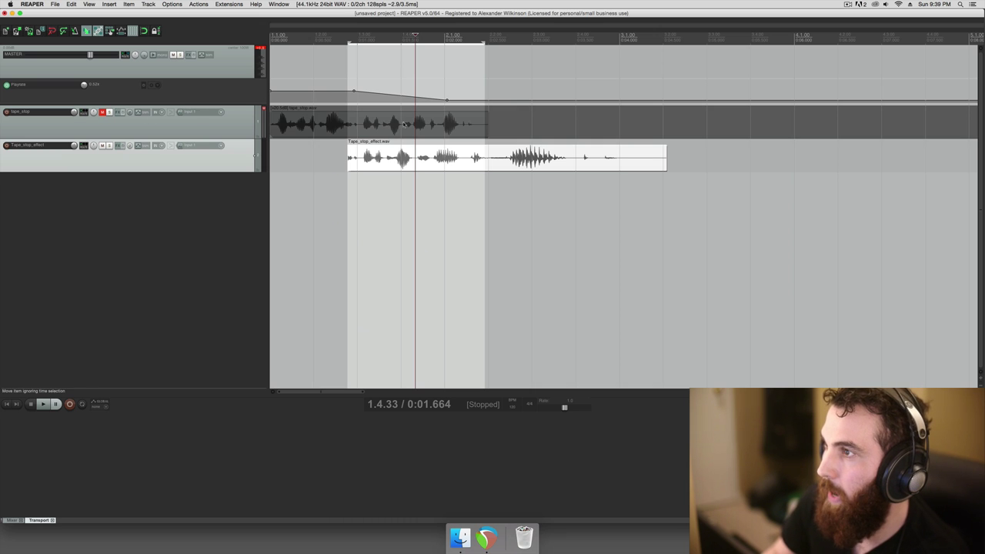
pyautogui.click(350, 138)
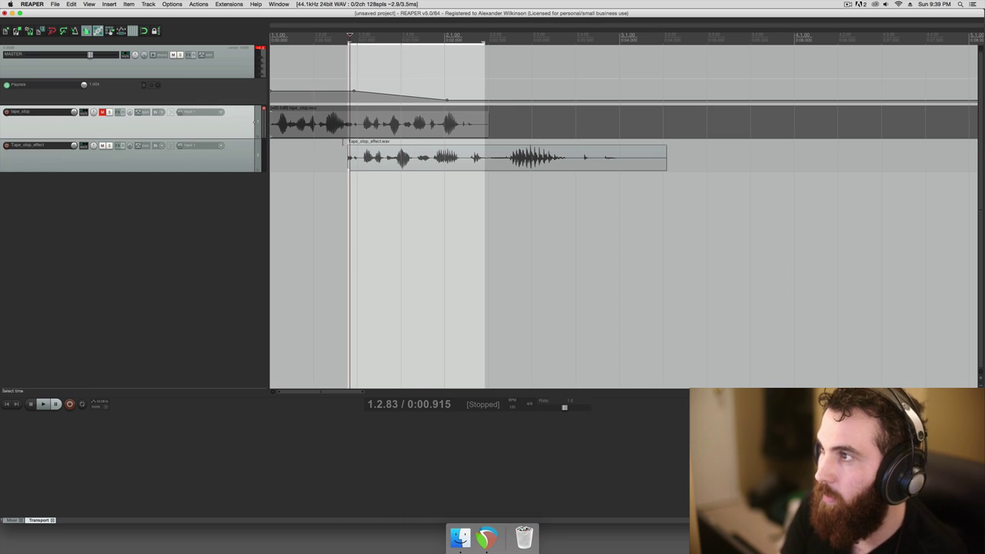
pyautogui.press('space')
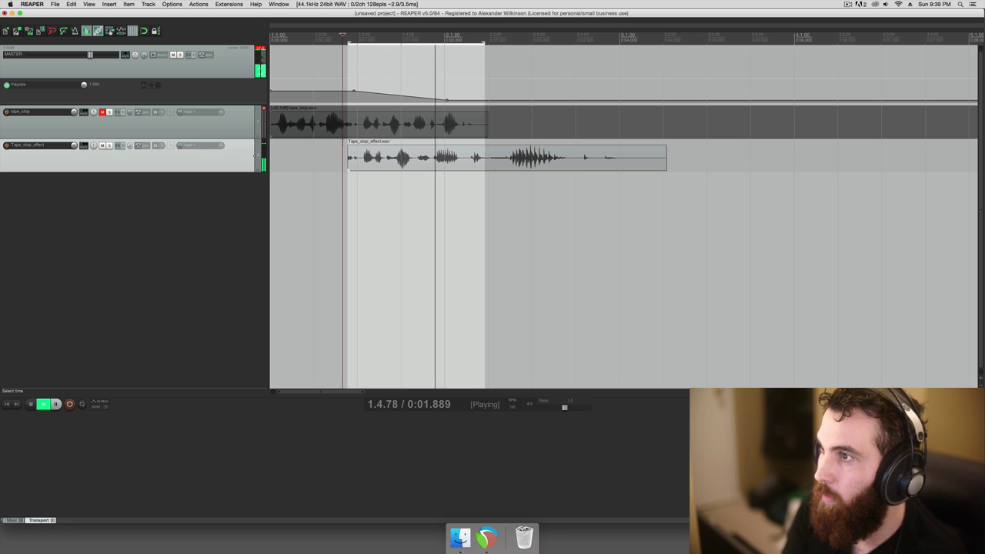
pyautogui.press('space')
pyautogui.click(418, 98)
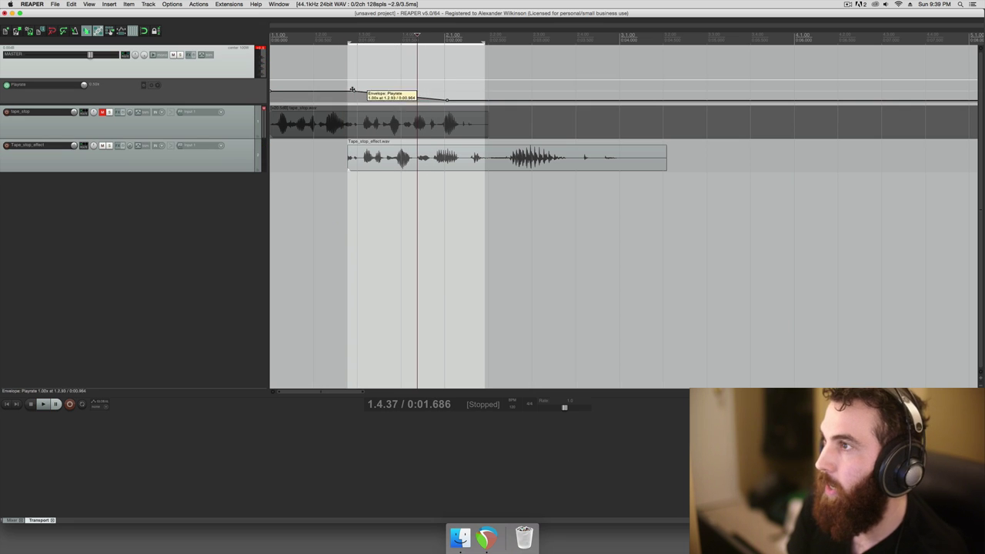
# - Flatten the master Playrate envelope to 1.00x and play the Tape_stop_effect item at normal speed
pyautogui.keyDown('alt'); pyautogui.click(443, 98); pyautogui.keyUp('alt')
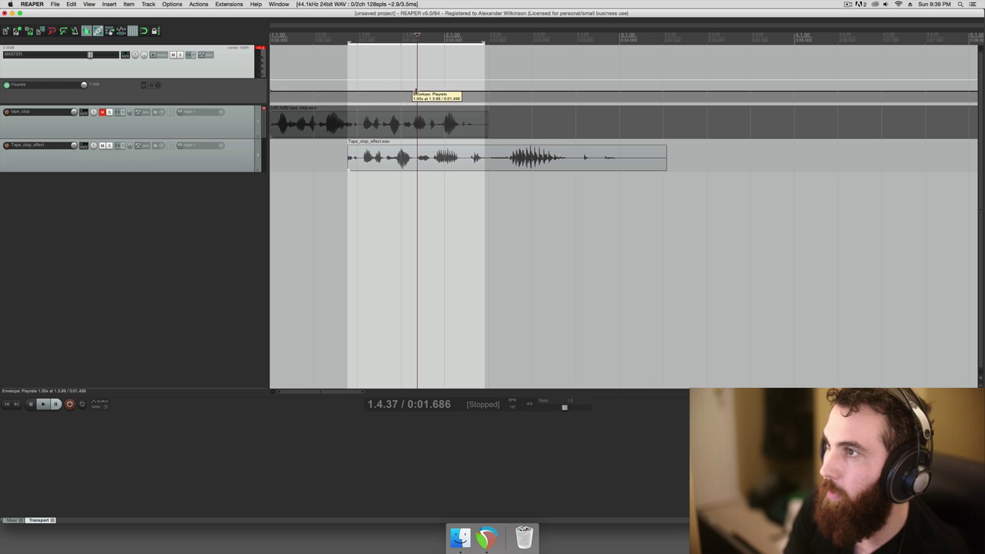
pyautogui.click(340, 122)
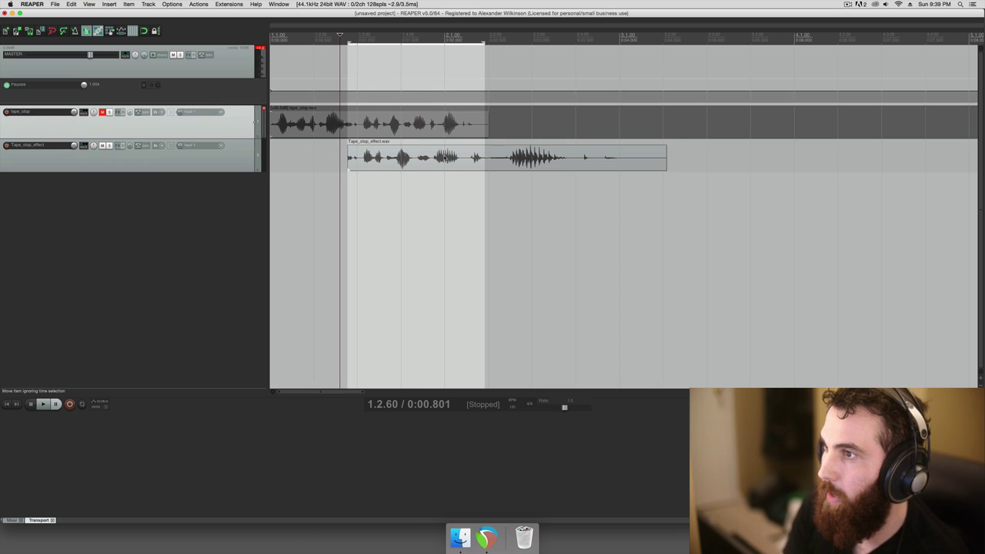
pyautogui.click(444, 158)
pyautogui.click(315, 164)
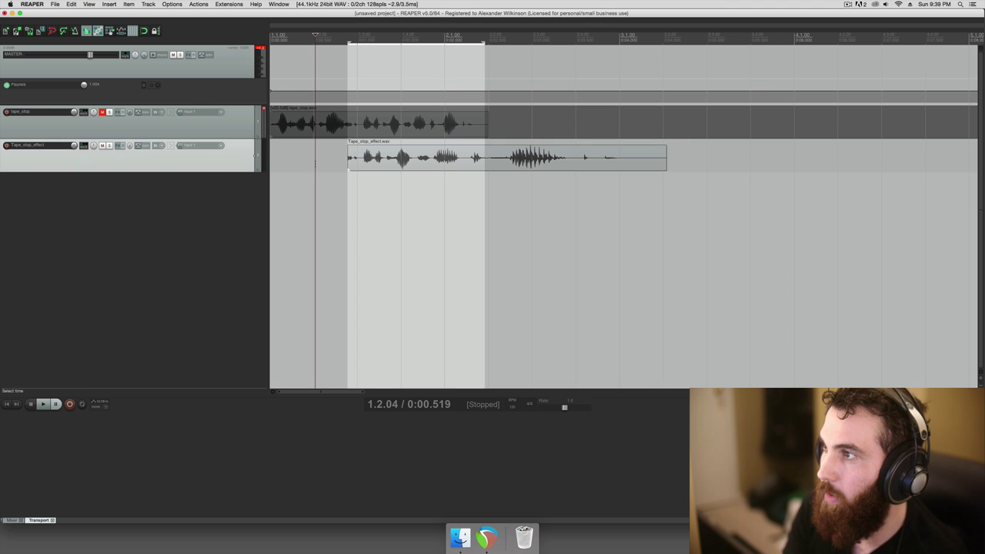
pyautogui.press('space')
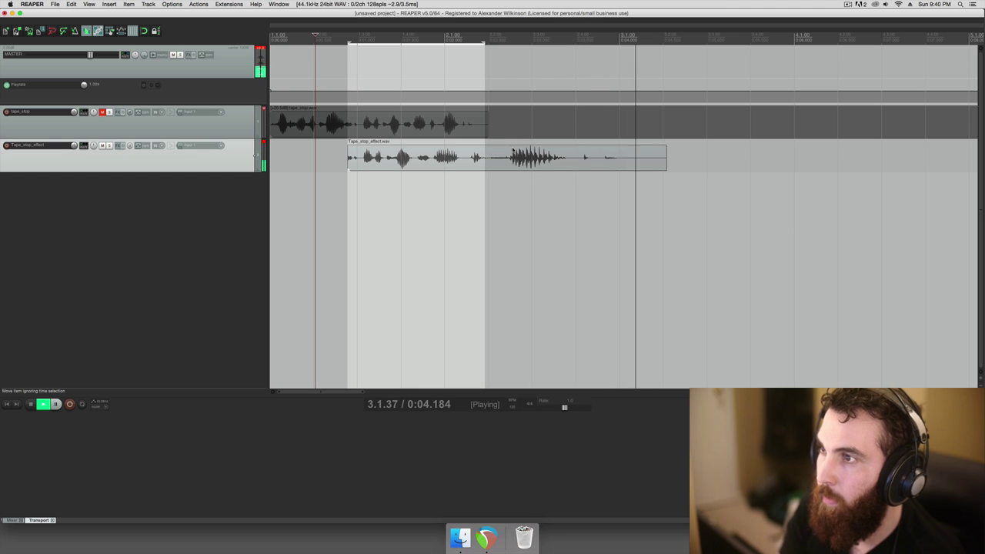
pyautogui.press('space')
pyautogui.click(484, 157)
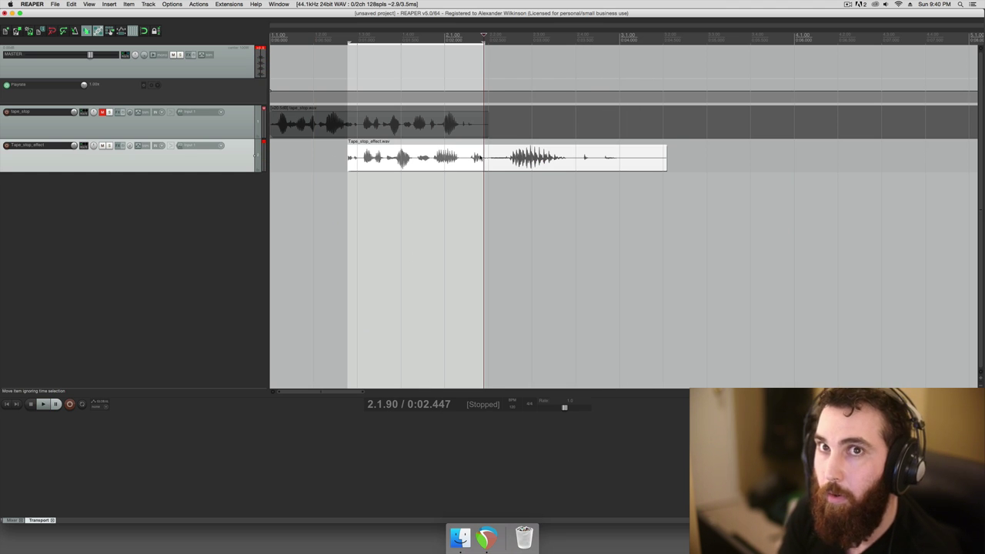
pyautogui.scroll(-1, 403, 171)
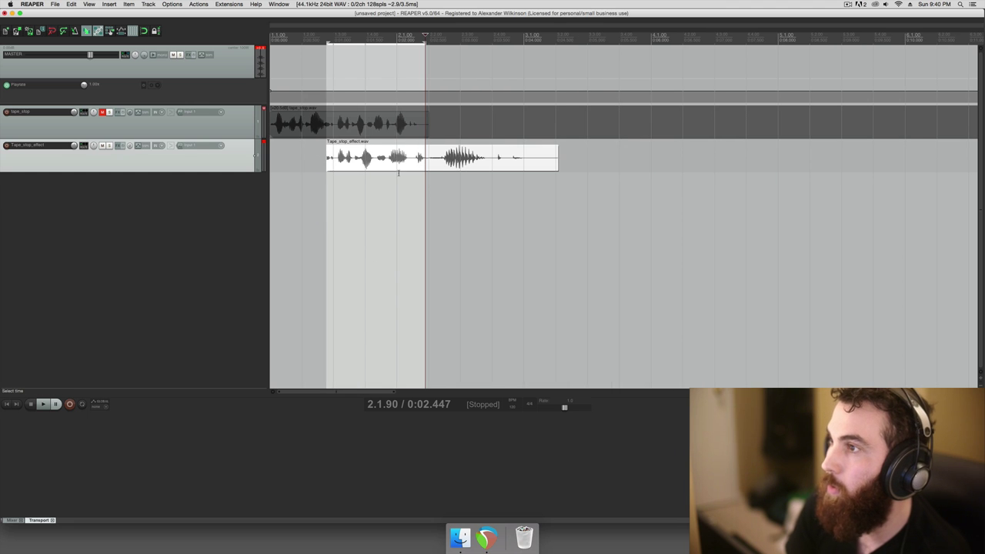